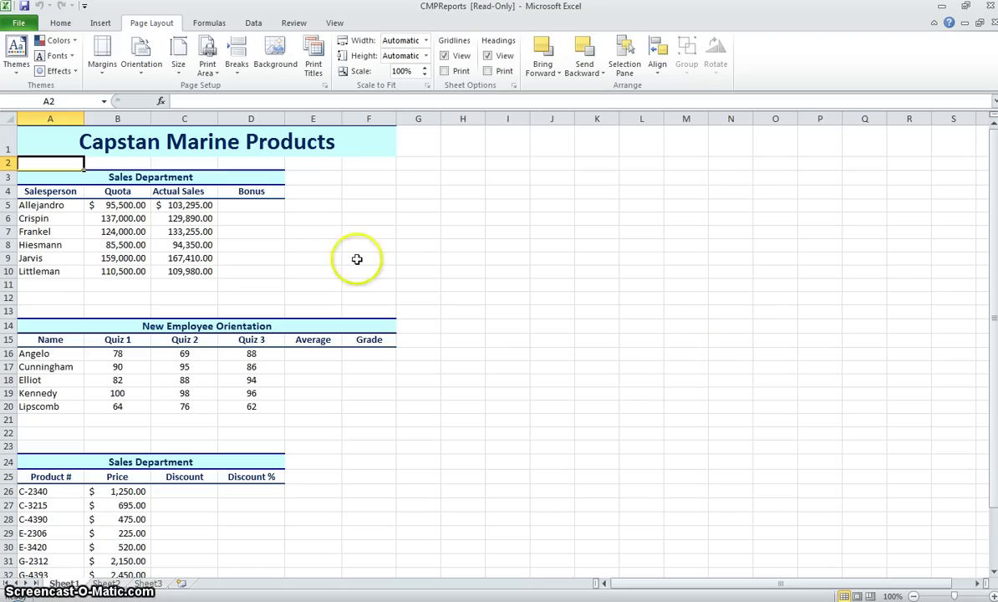
- In cell D5, choose the IF function from the All category of Insert Function
{"action": "left_click", "coordinate": [252, 206]}
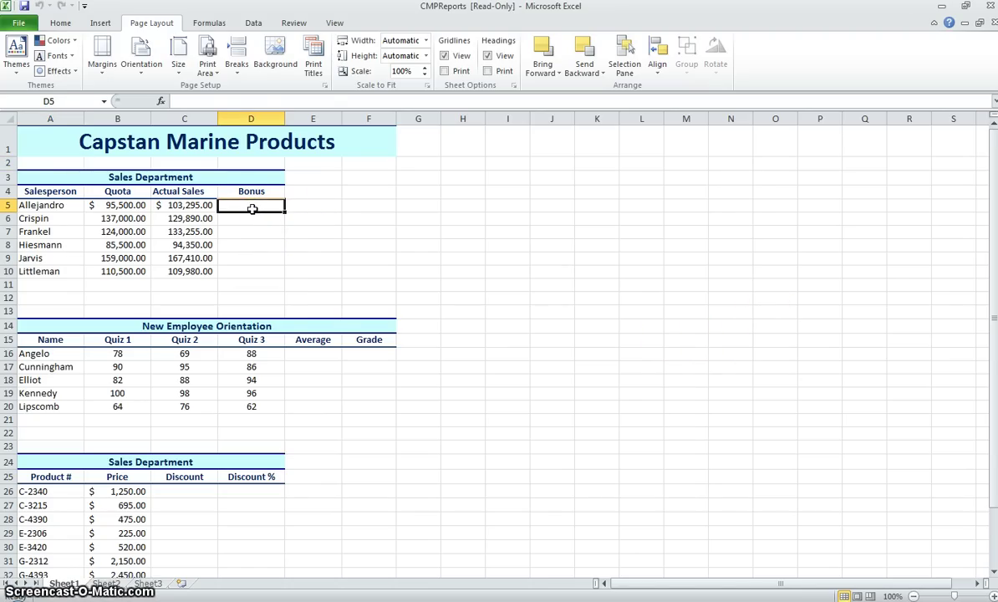
{"action": "left_click", "coordinate": [162, 102]}
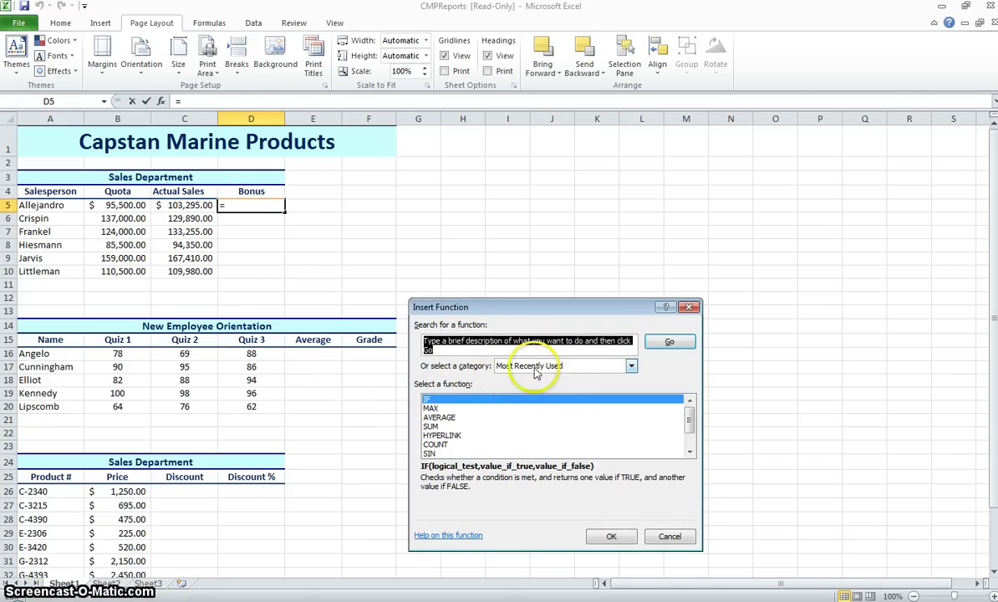
{"action": "left_click", "coordinate": [630, 367]}
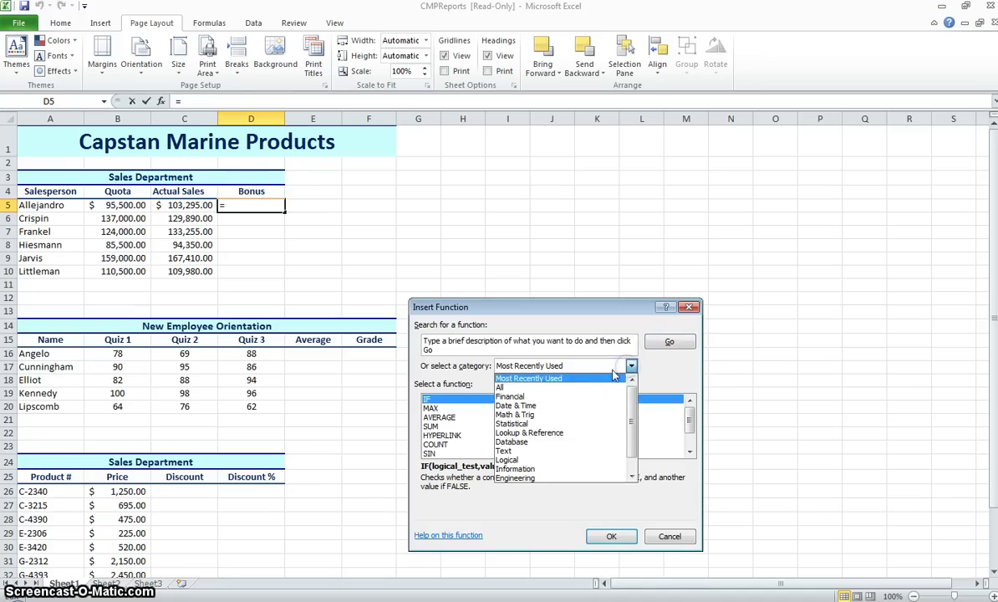
{"action": "left_click", "coordinate": [540, 389]}
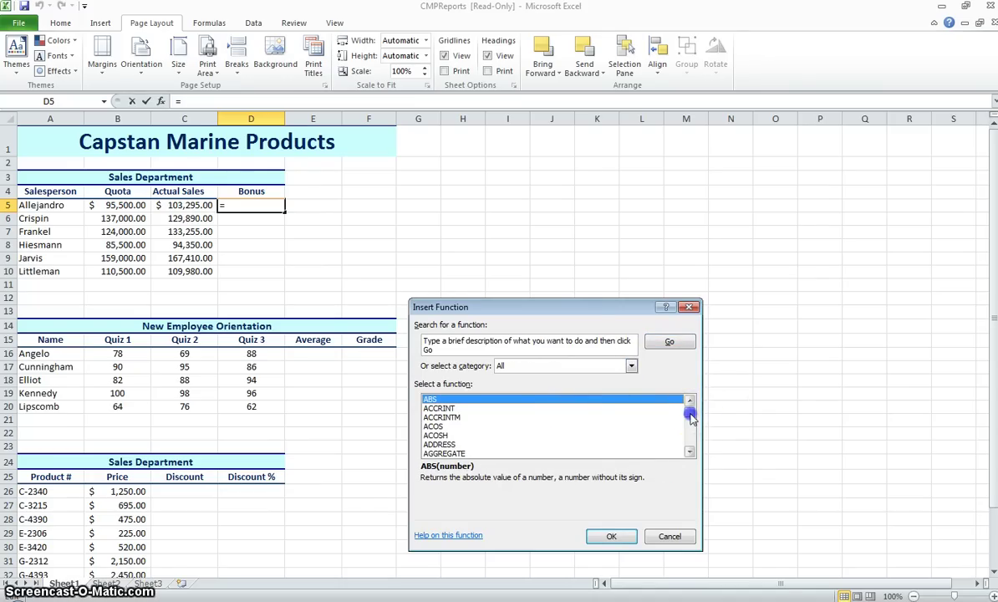
{"action": "left_click_drag", "start_coordinate": [690, 418], "coordinate": [700, 432]}
{"action": "scroll", "coordinate": [698, 435], "scroll_direction": "up", "scroll_amount": 7}
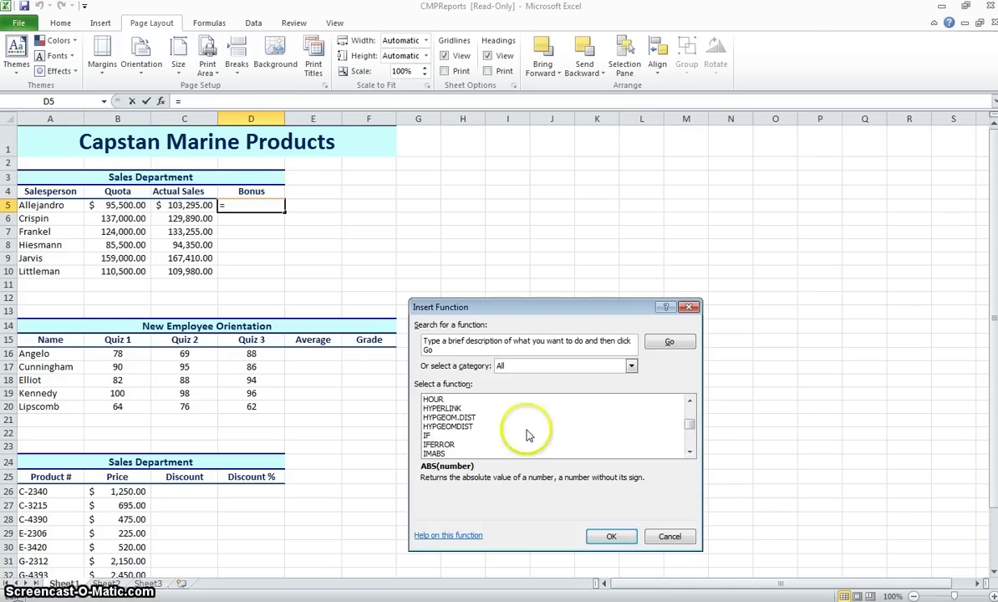
{"action": "left_click", "coordinate": [428, 435]}
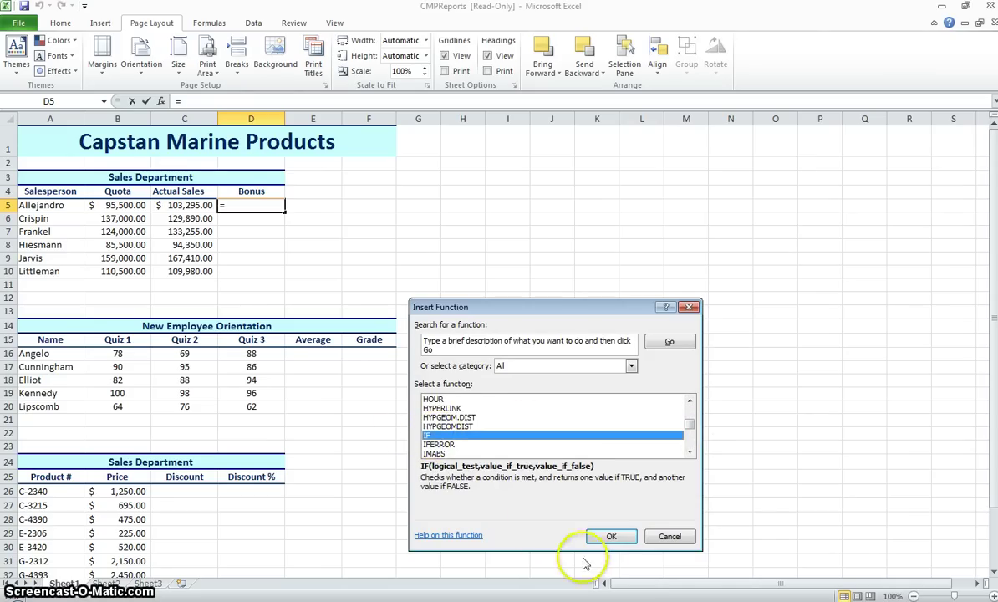
- Accept IF and move the Function Arguments dialog above the sales table, ready for the logical test
{"action": "left_click", "coordinate": [605, 537]}
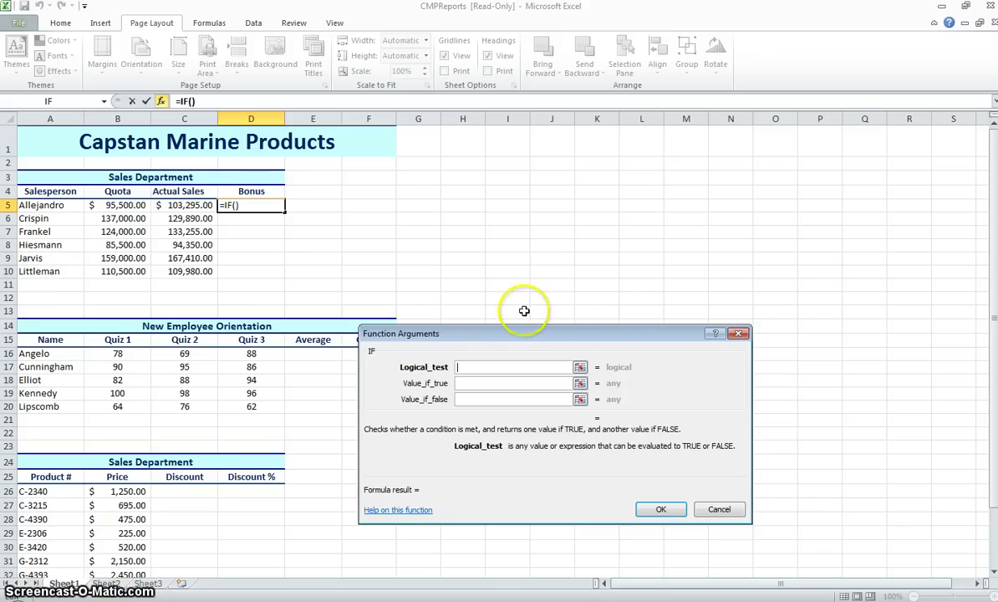
{"action": "left_click_drag", "start_coordinate": [516, 335], "coordinate": [535, 233]}
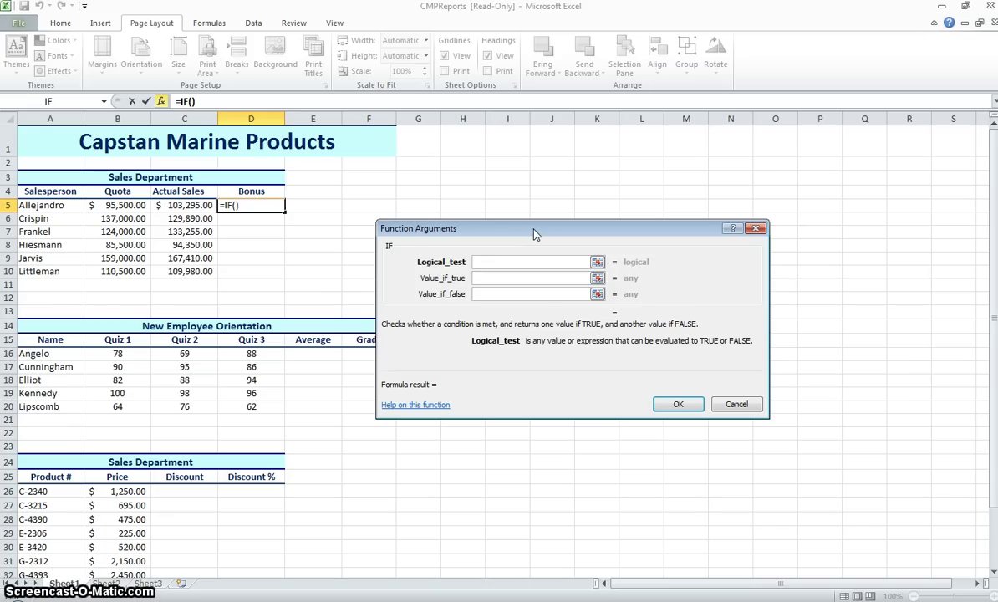
{"action": "left_click", "coordinate": [552, 261]}
- Enter logical test C5>B5 and value-if-true C5*.15, previewing 15,494.25
{"action": "left_click", "coordinate": [185, 205]}
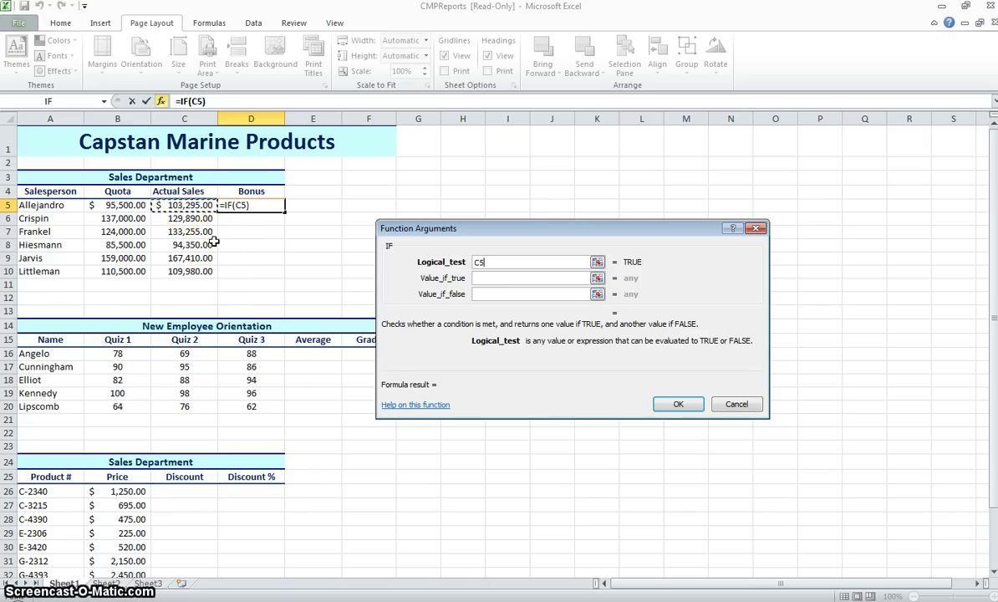
{"action": "type", "text": ">"}
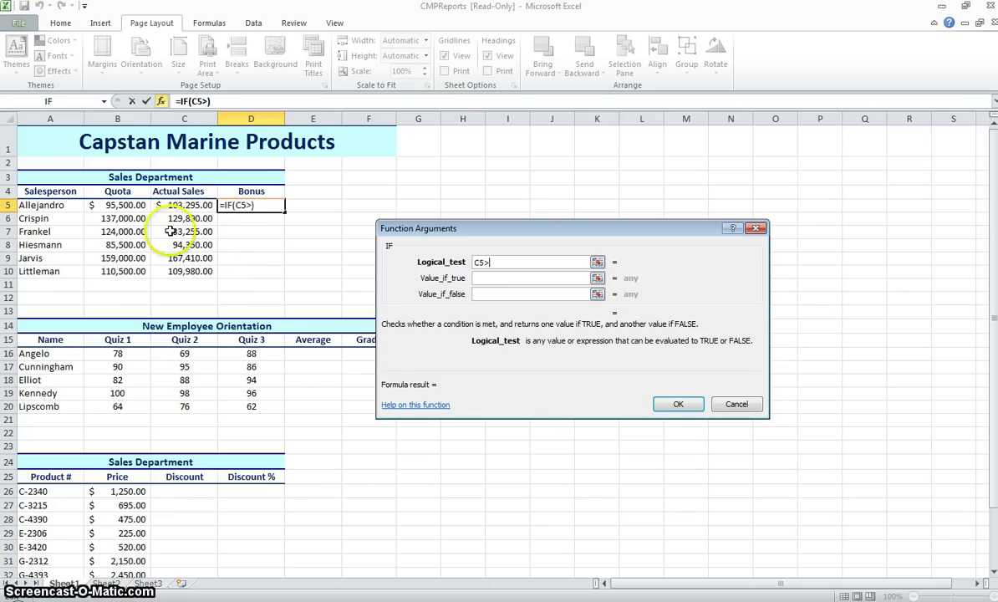
{"action": "left_click", "coordinate": [131, 205]}
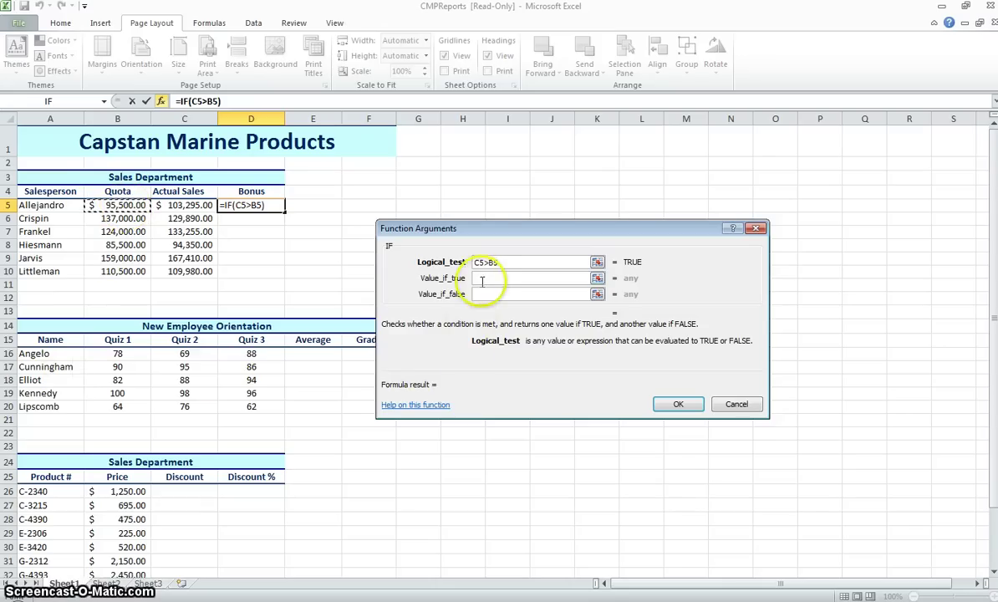
{"action": "key", "text": "Tab"}
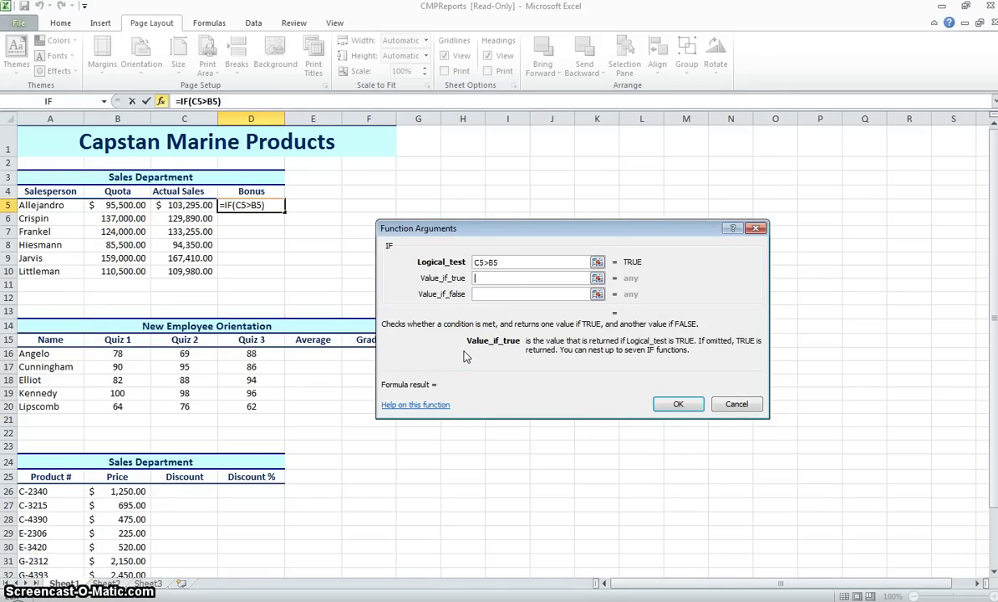
{"action": "left_click", "coordinate": [195, 205]}
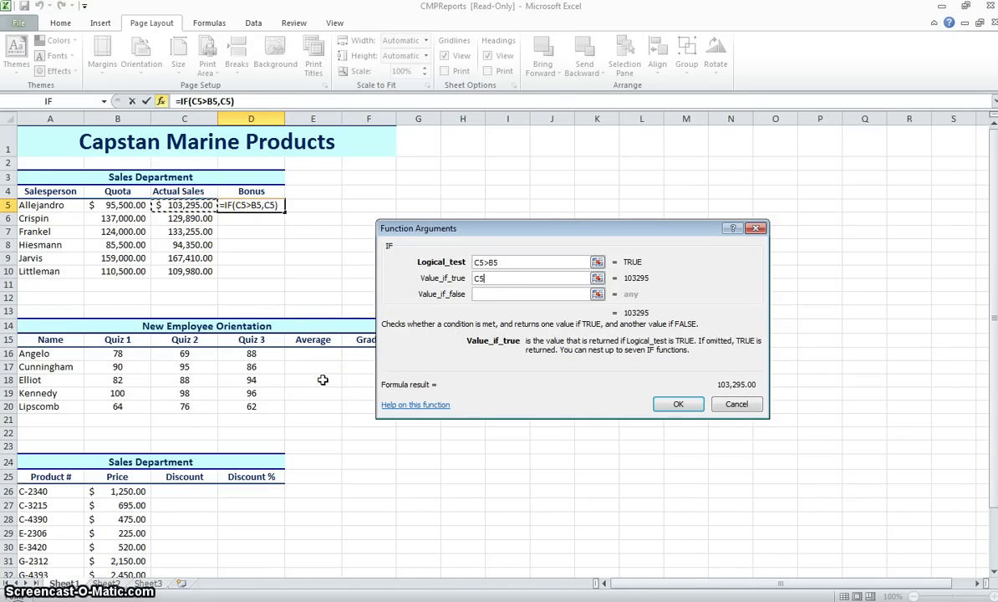
{"action": "type", "text": "*"}
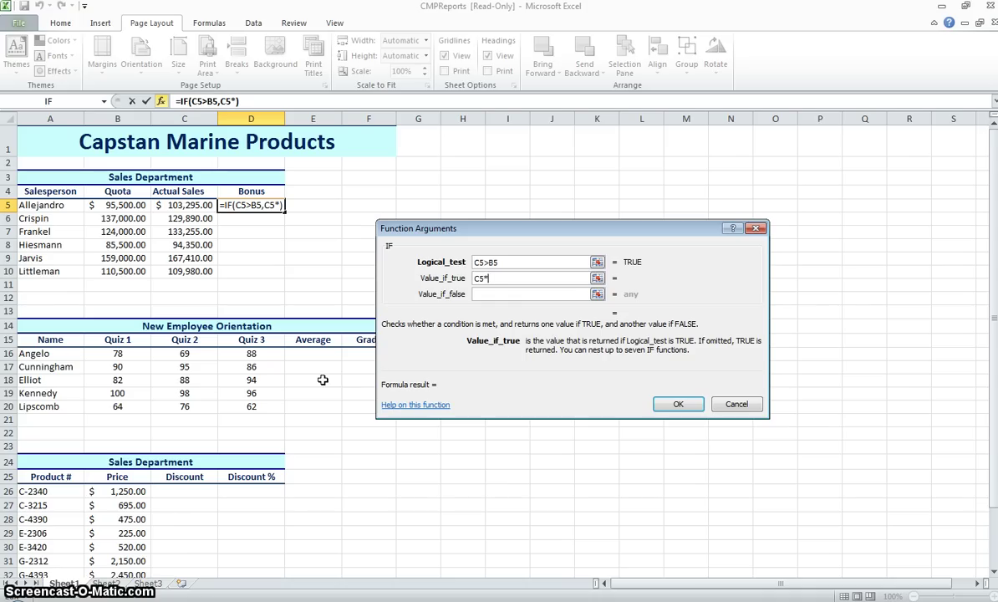
{"action": "type", "text": ".15"}
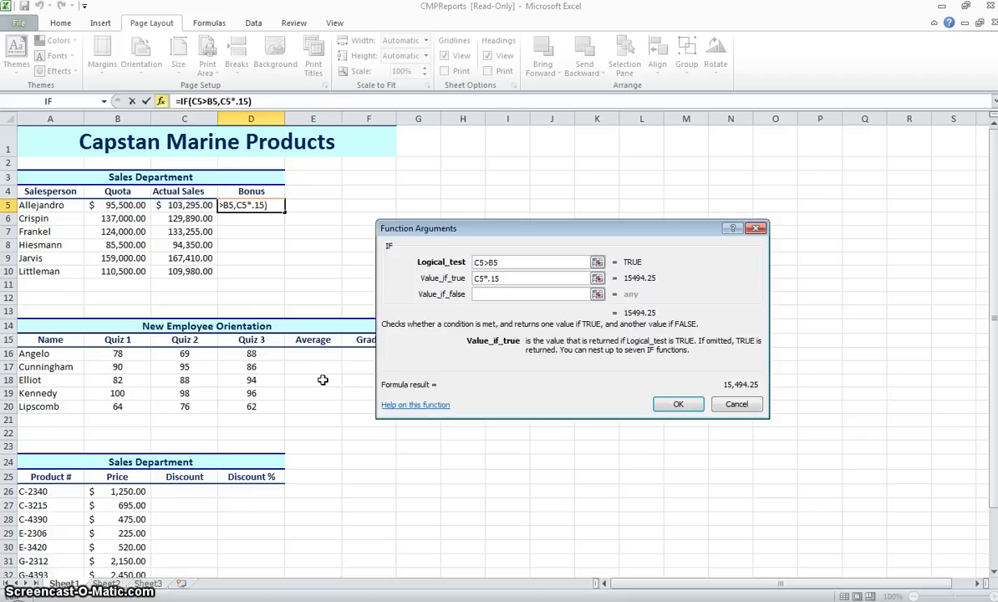
{"action": "left_click", "coordinate": [359, 374]}
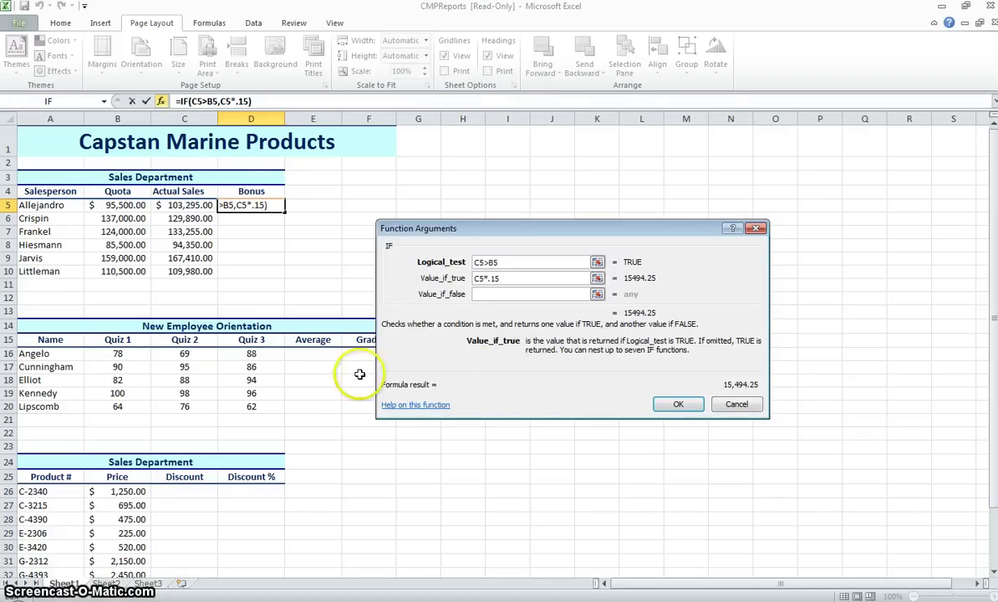
{"action": "left_click", "coordinate": [633, 290]}
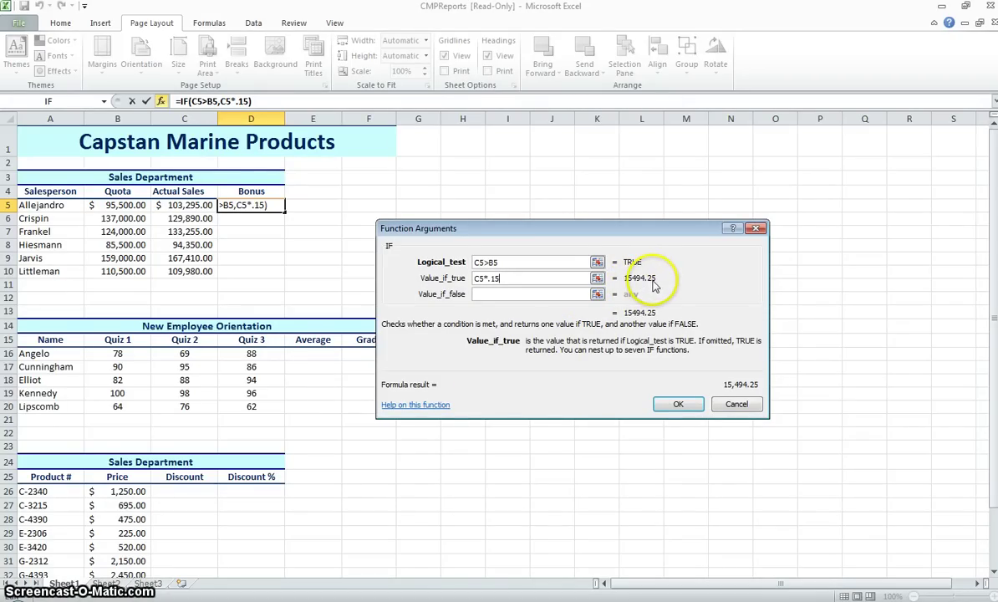
- Set value-if-false to 0 and commit =IF(C5>B5,C5*0.15,0) in D5
{"action": "left_click", "coordinate": [484, 295]}
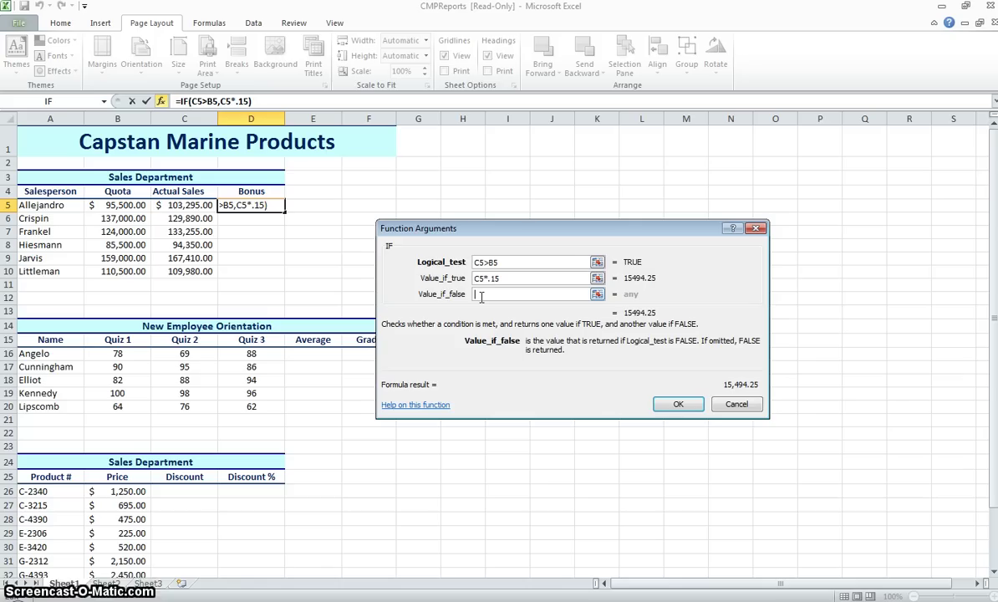
{"action": "type", "text": "0"}
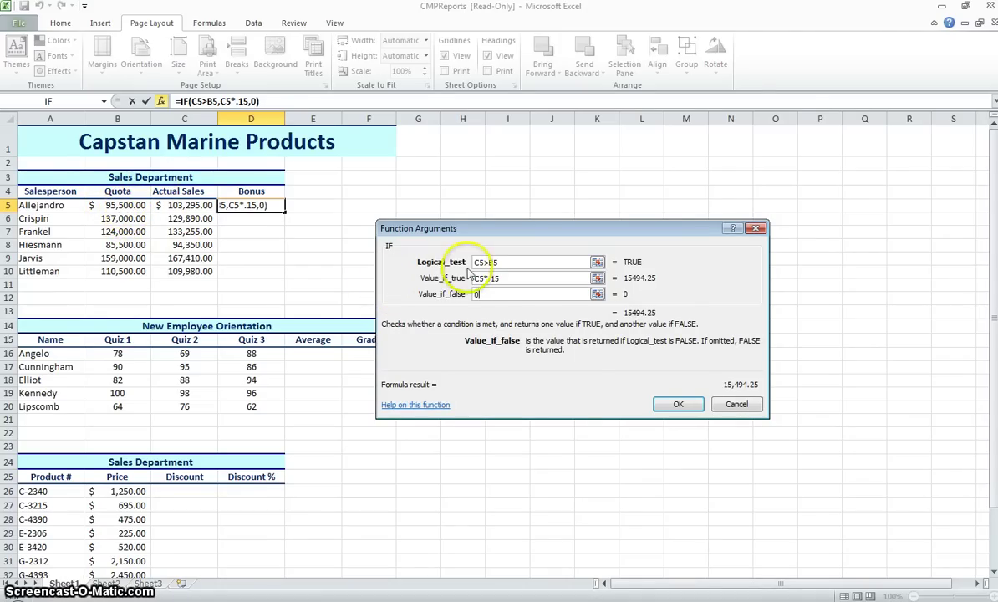
{"action": "left_click", "coordinate": [489, 292]}
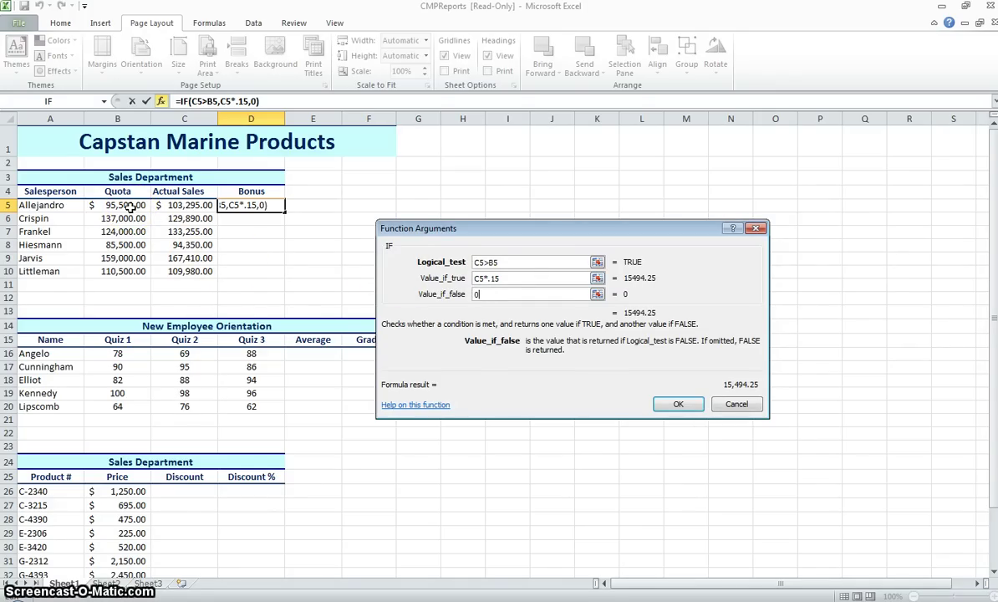
{"action": "left_click", "coordinate": [477, 295]}
{"action": "type", "text": "0"}
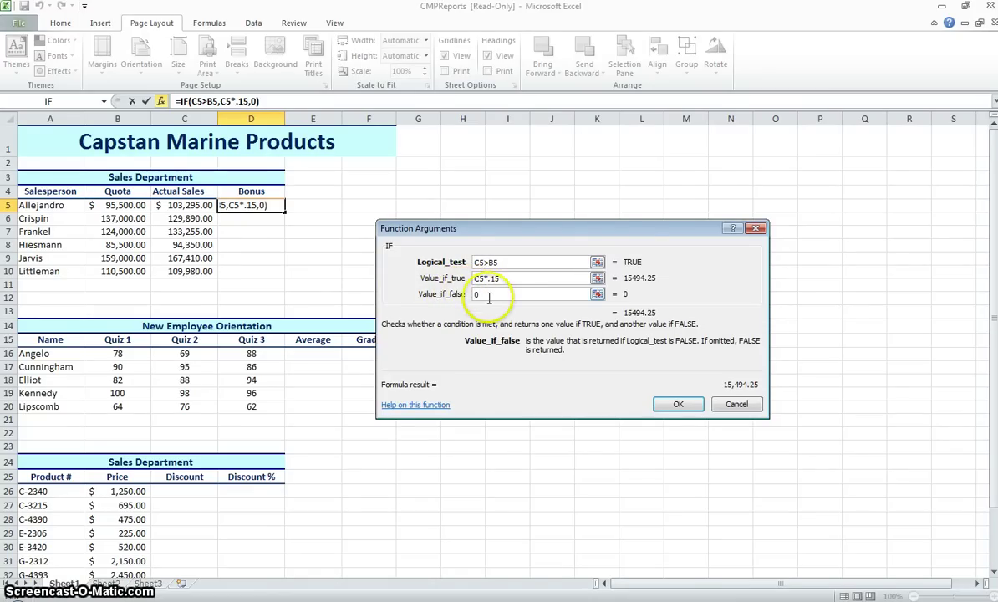
{"action": "left_click", "coordinate": [679, 404]}
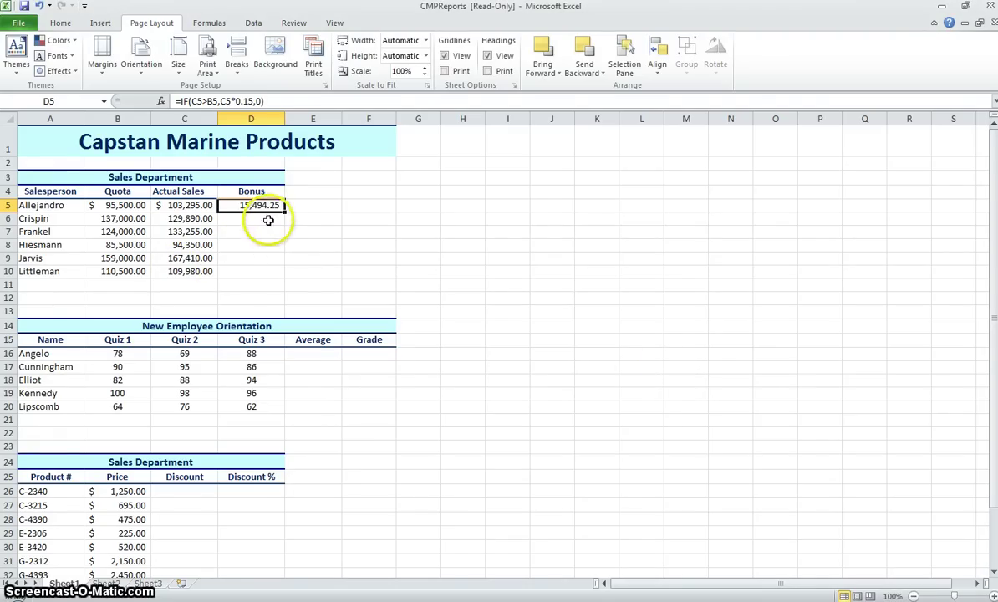
- Fill D5's bonus formula down to D10, then reselect D5
{"action": "left_click_drag", "start_coordinate": [285, 214], "coordinate": [291, 272]}
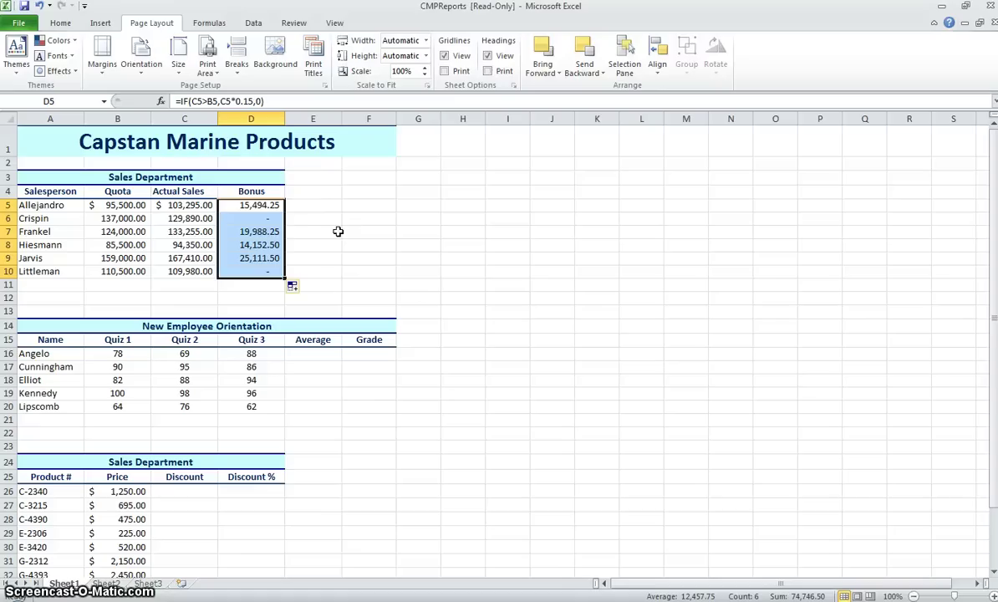
{"action": "left_click", "coordinate": [287, 240]}
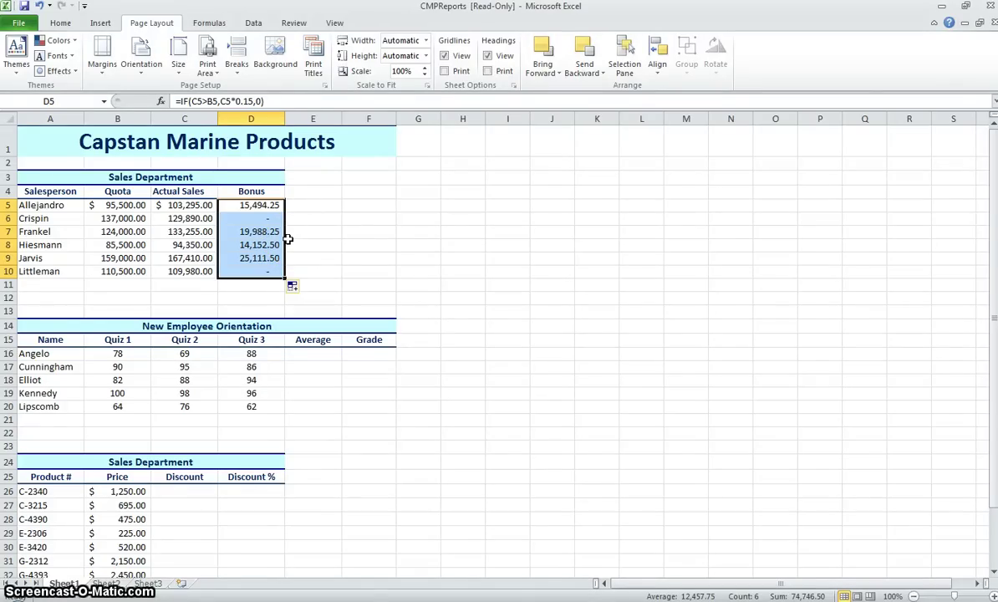
{"action": "left_click", "coordinate": [361, 245]}
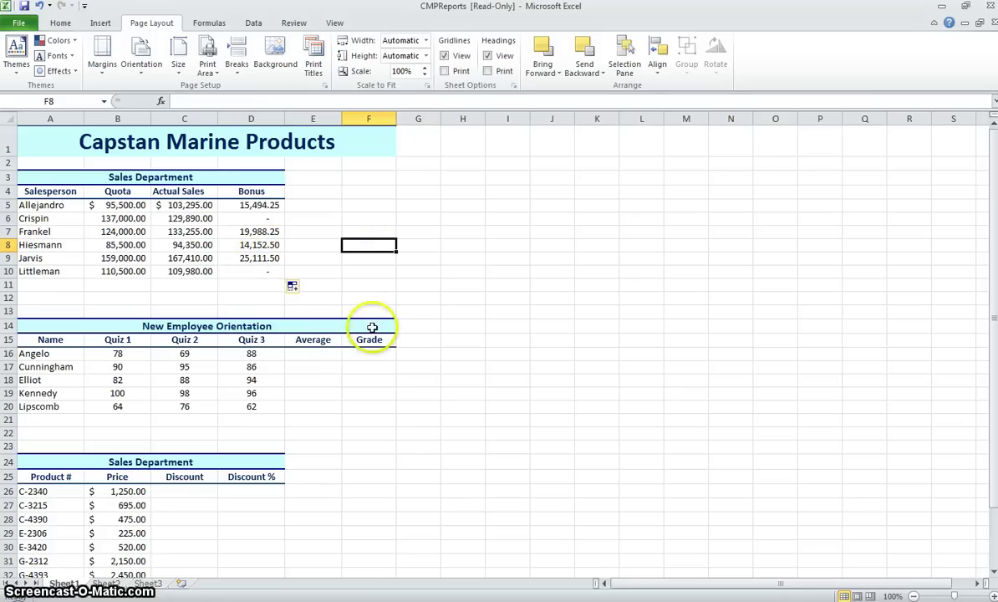
{"action": "left_click", "coordinate": [252, 205]}
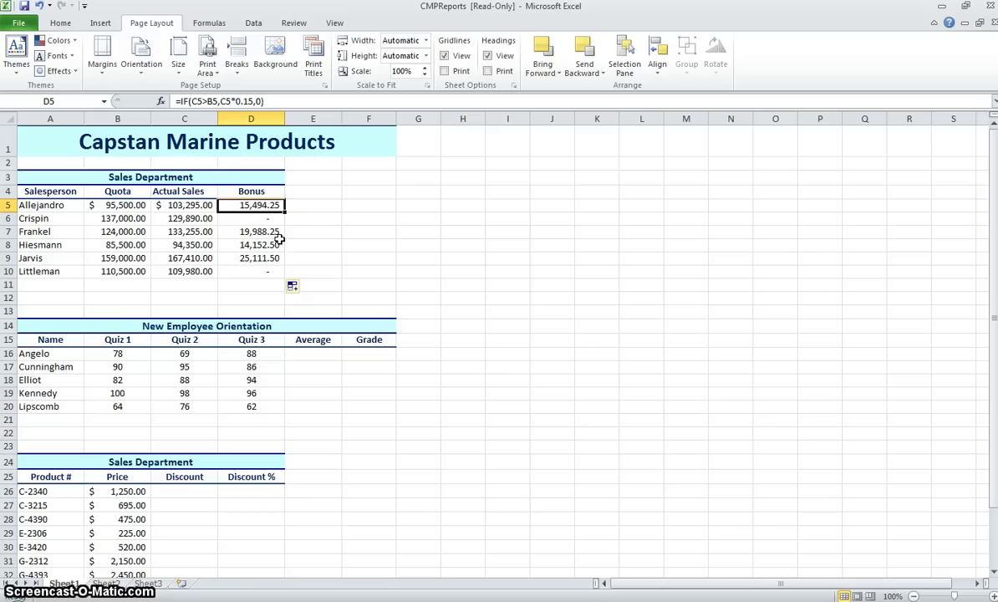
- Change D5's value-if-true from C5*0.15 to C5*0.25, giving 25,823.75
{"action": "left_click", "coordinate": [160, 102]}
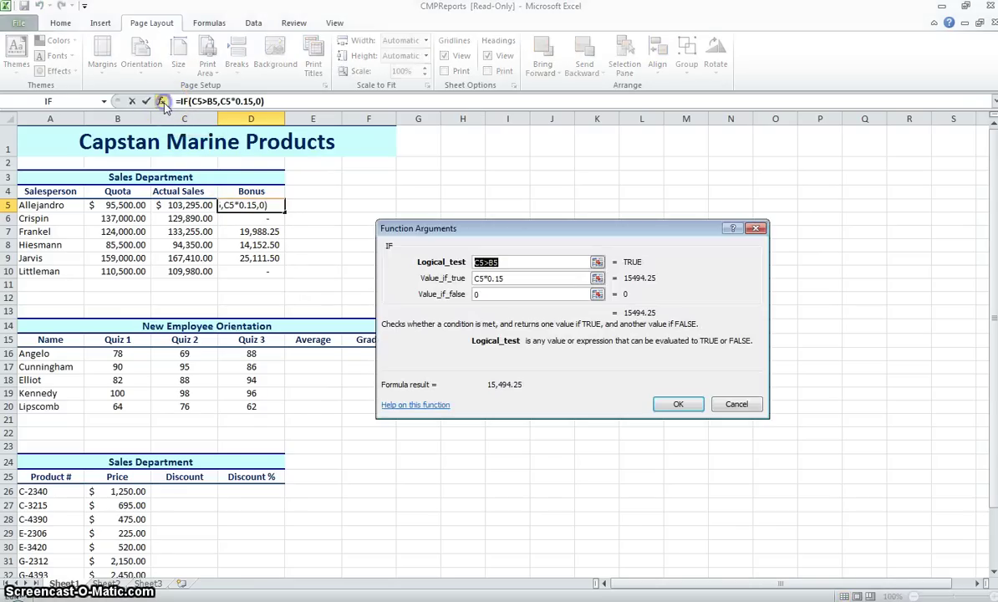
{"action": "left_click", "coordinate": [503, 279]}
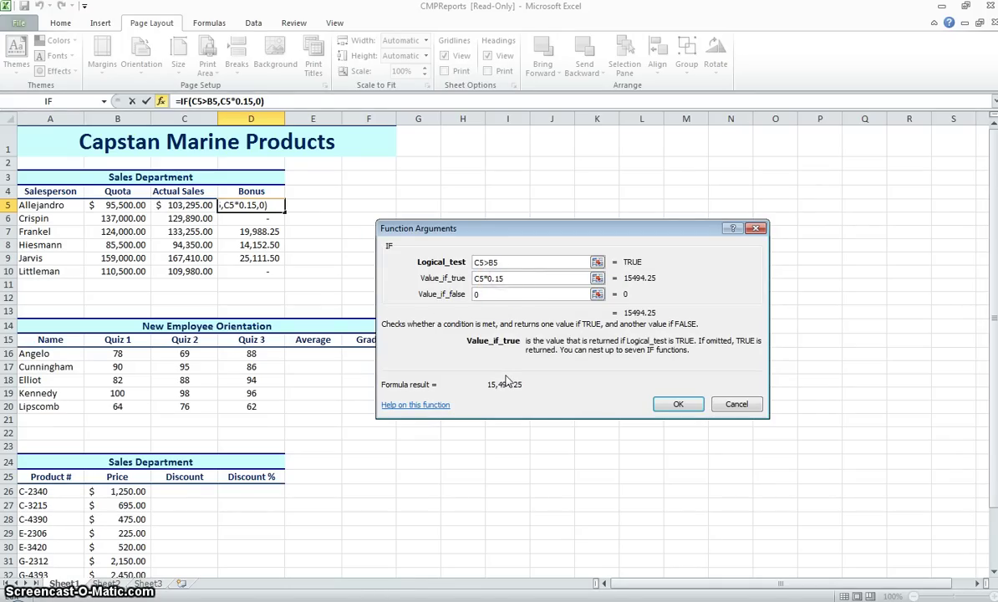
{"action": "key", "text": "BackSpace"}
{"action": "key", "text": "BackSpace"}
{"action": "type", "text": "25"}
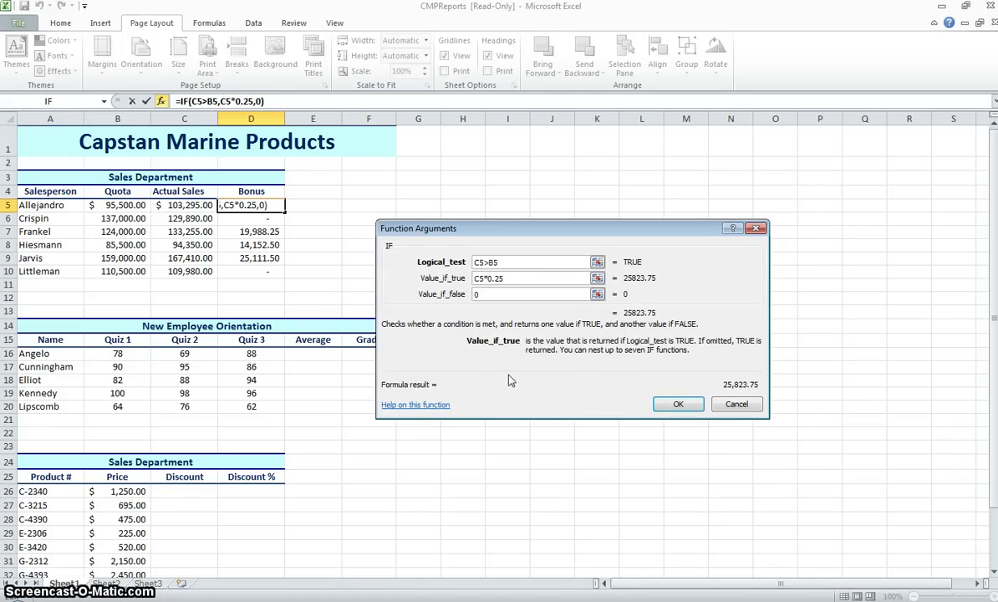
{"action": "left_click", "coordinate": [677, 407]}
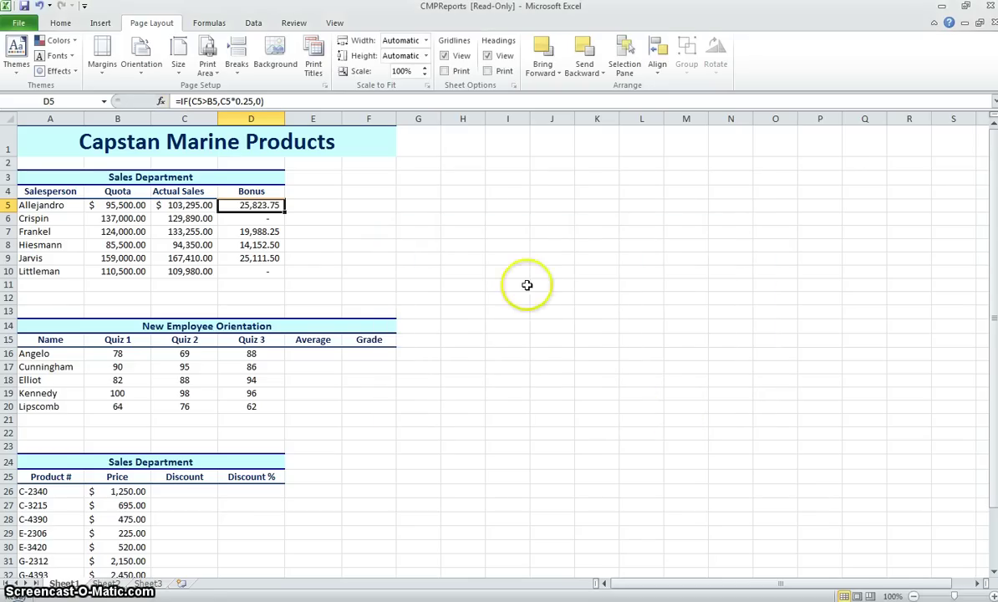
- Fill the 25% bonus formula from D5 down to D10 and deselect the column
{"action": "left_click_drag", "start_coordinate": [285, 212], "coordinate": [289, 276]}
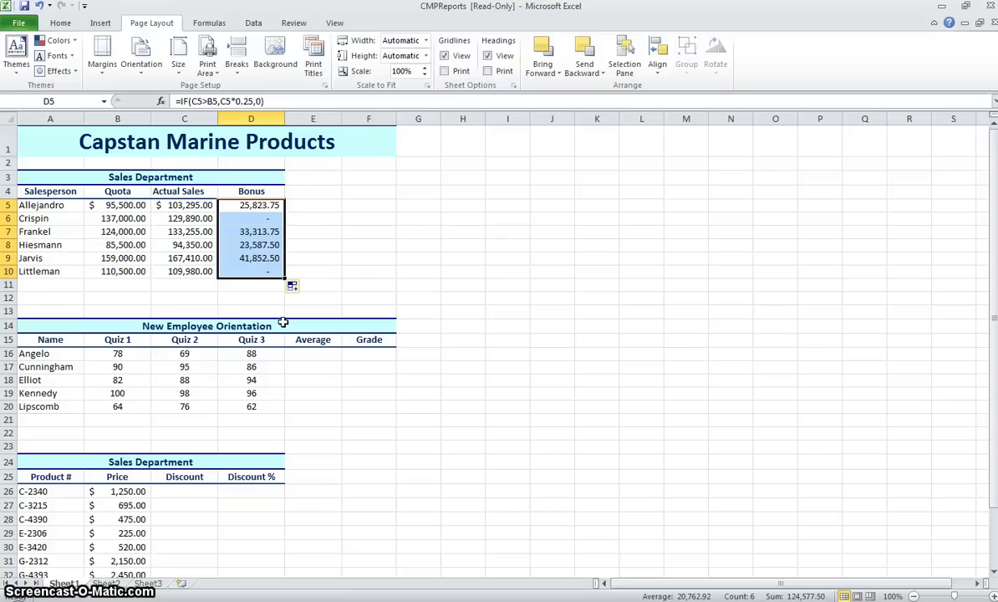
{"action": "left_click", "coordinate": [311, 242]}
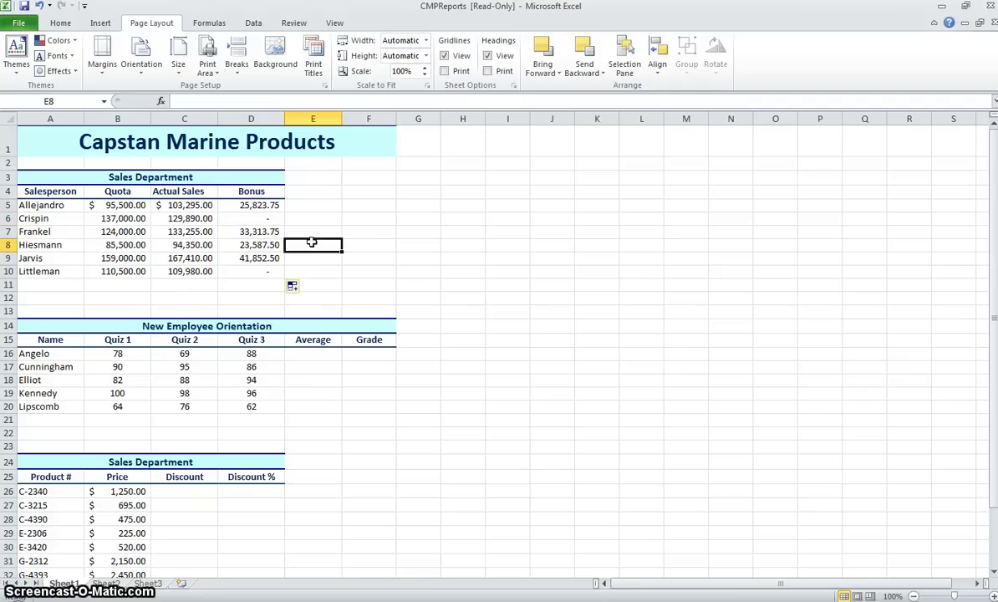